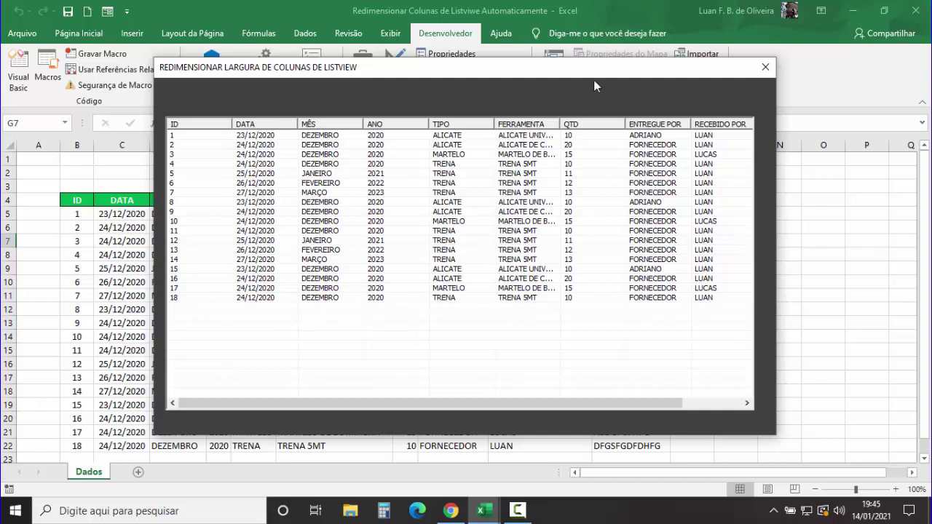
Step: Auto-fit the FERRAMENTA column to its full text and close the running form
double_click(560, 126)
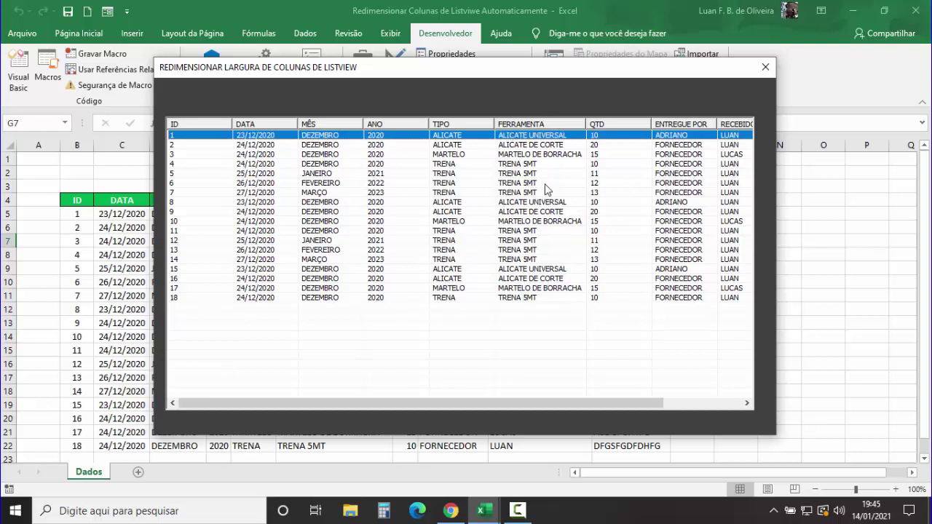
click(764, 70)
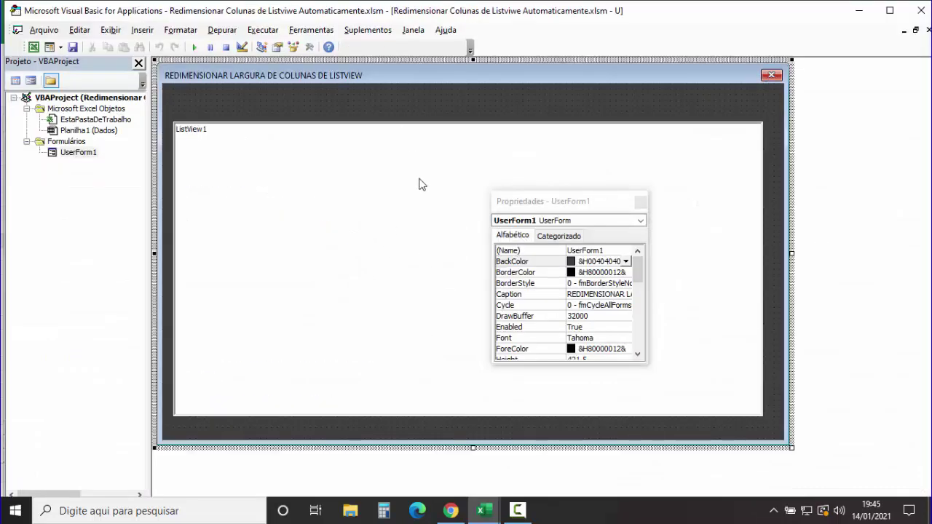
Step: Switch to Chrome to reach the MEGA page for the VBA code file
click(452, 512)
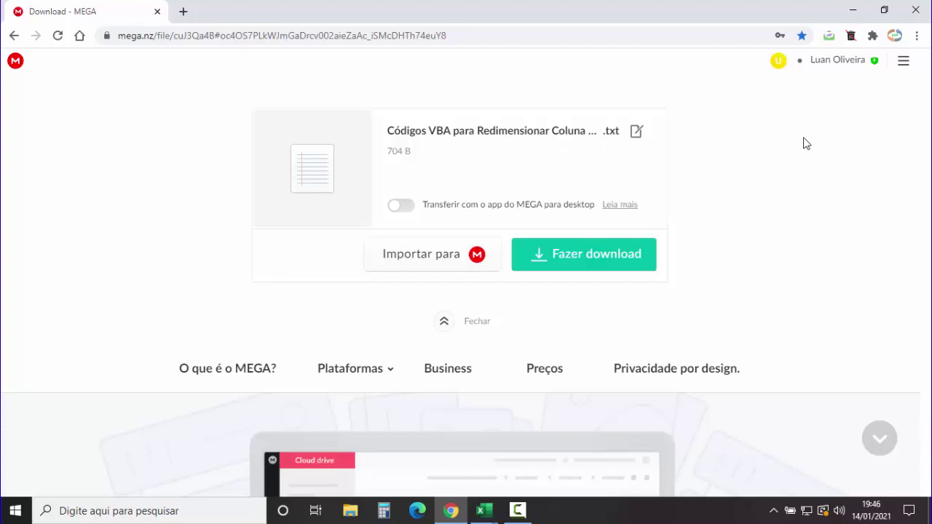
Step: Download the RedimensionarColuna code text file from MEGA and open it in Notepad
click(443, 327)
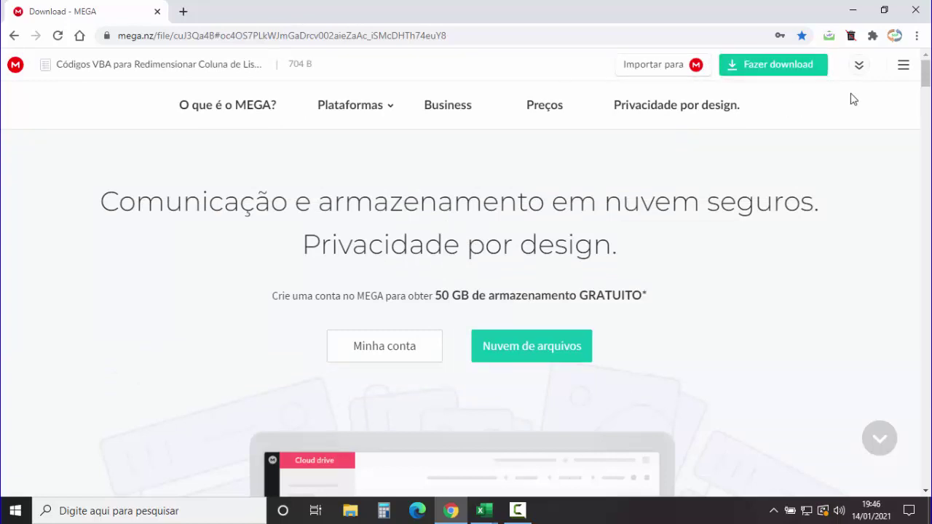
click(859, 67)
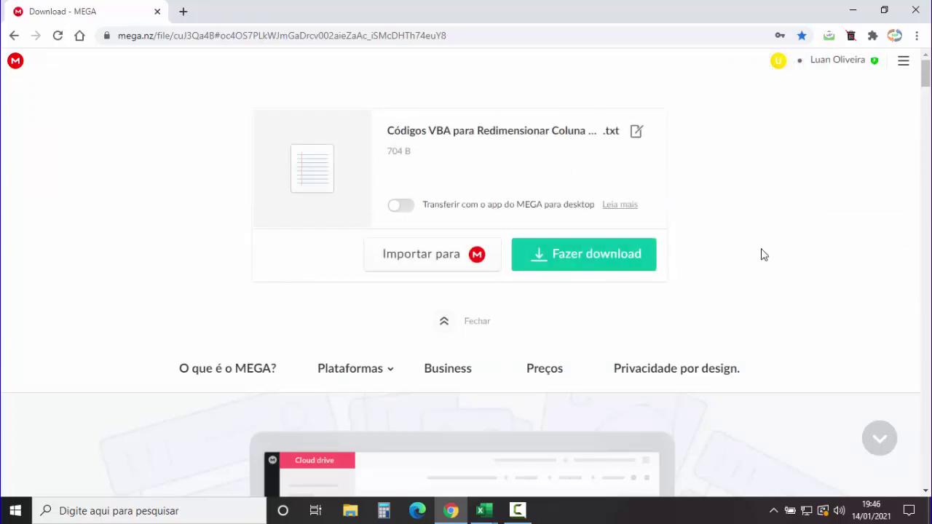
click(588, 264)
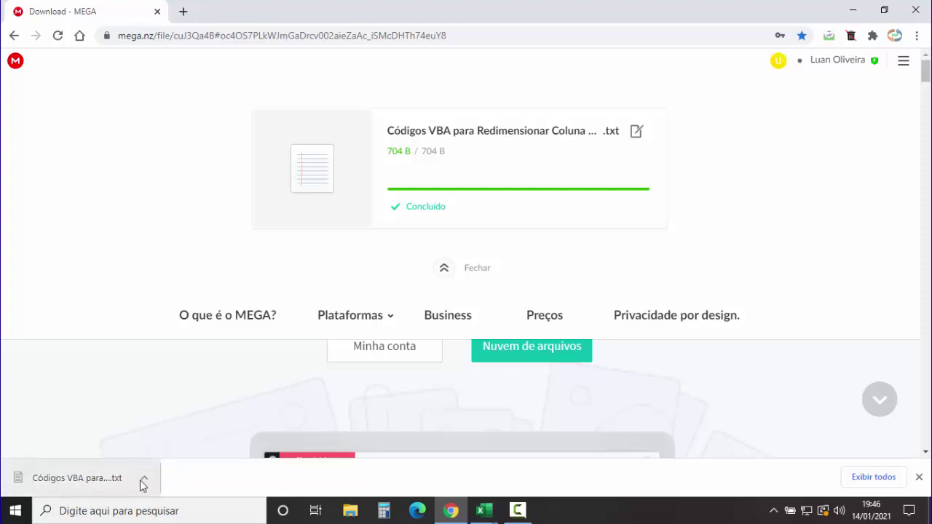
click(146, 481)
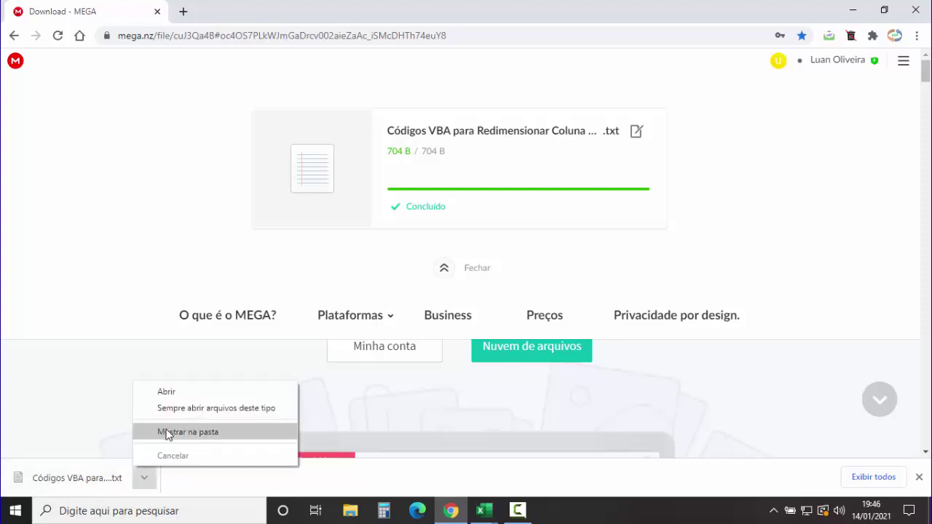
click(170, 393)
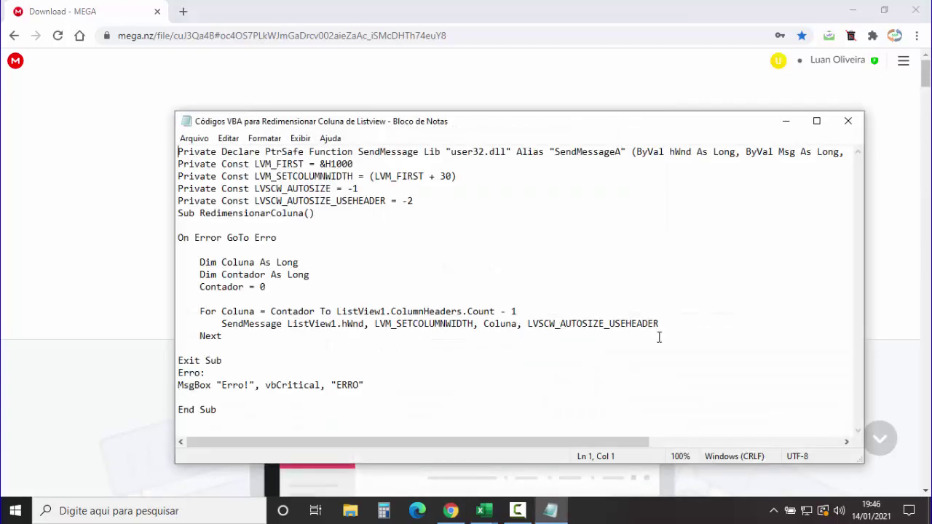
Step: Maximize Notepad, select all the RedimensionarColuna code, then minimize Notepad
click(817, 121)
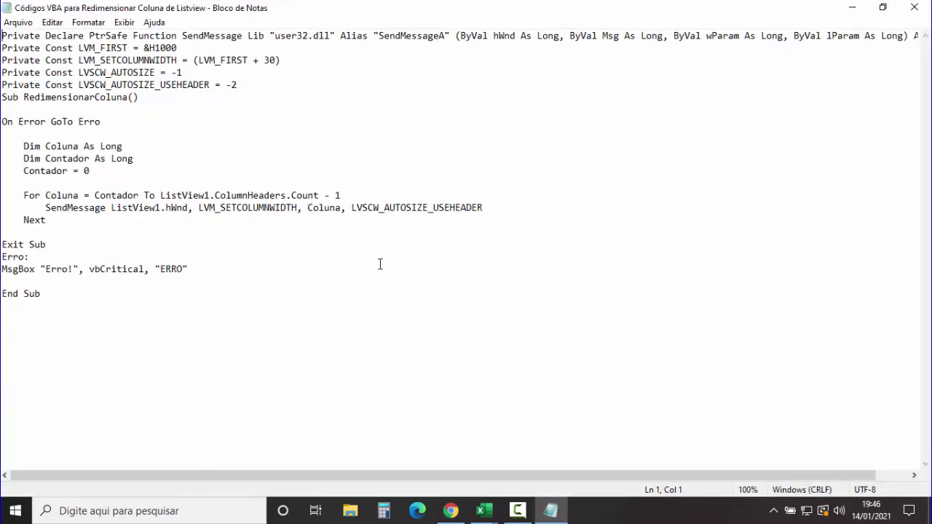
right_click(41, 129)
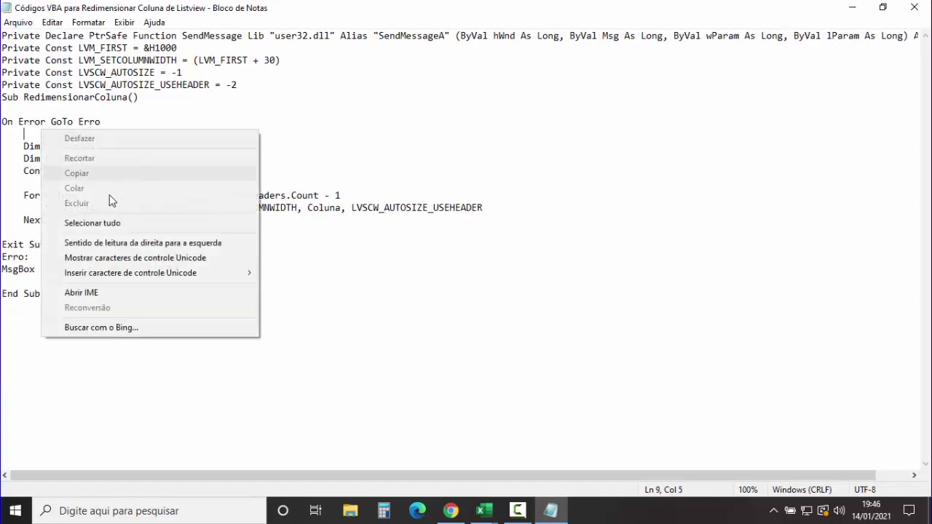
click(107, 222)
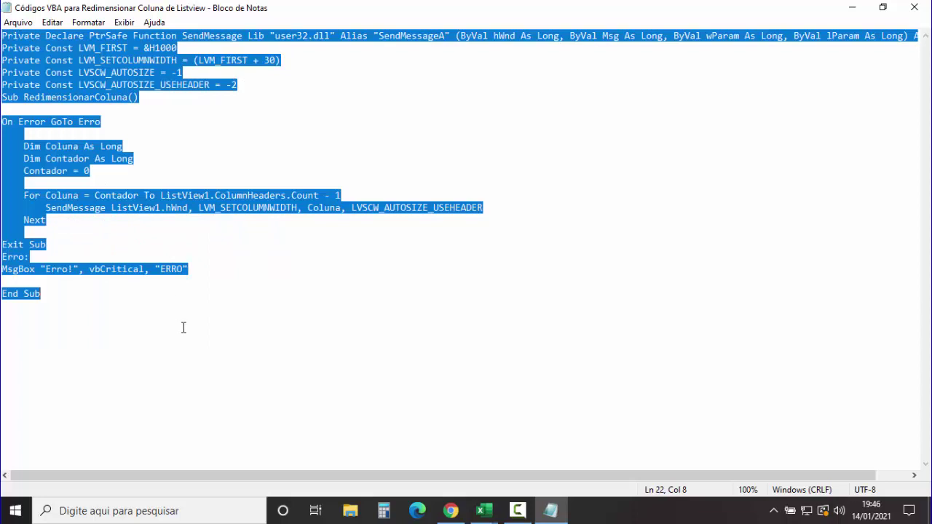
click(851, 7)
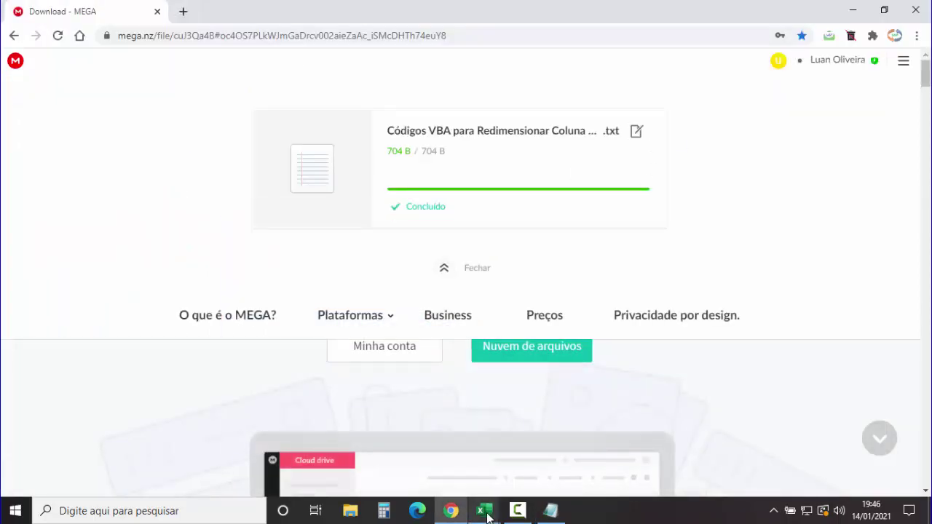
Step: Return to Excel and open UserForm1's code in the Visual Basic editor
mouse_move(482, 510)
click(425, 462)
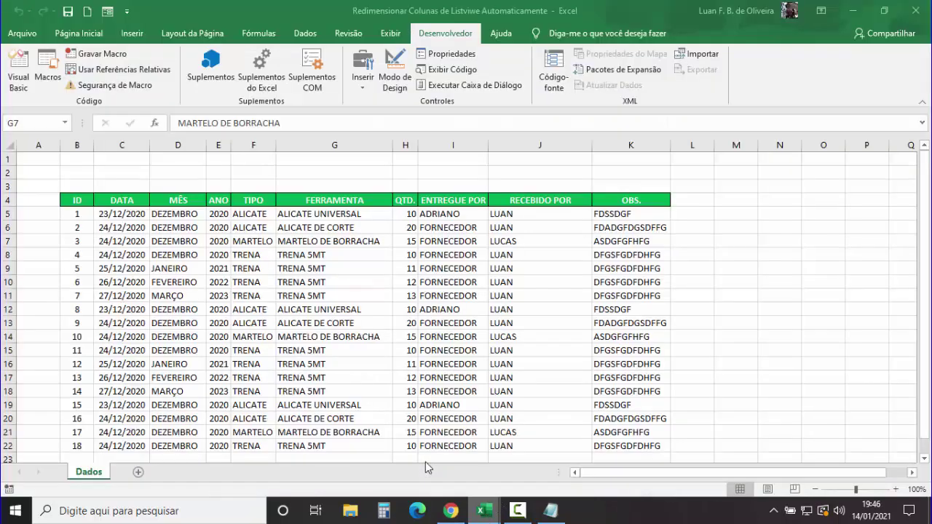
click(367, 310)
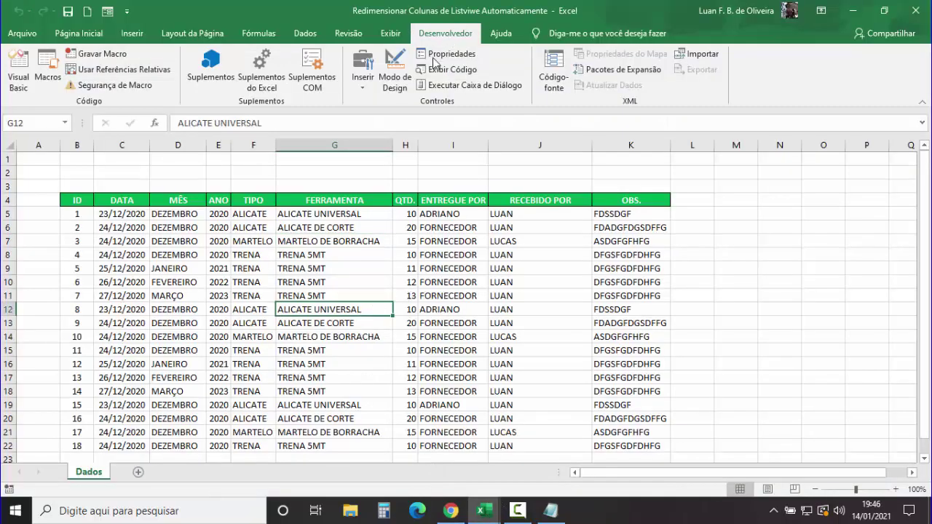
click(16, 76)
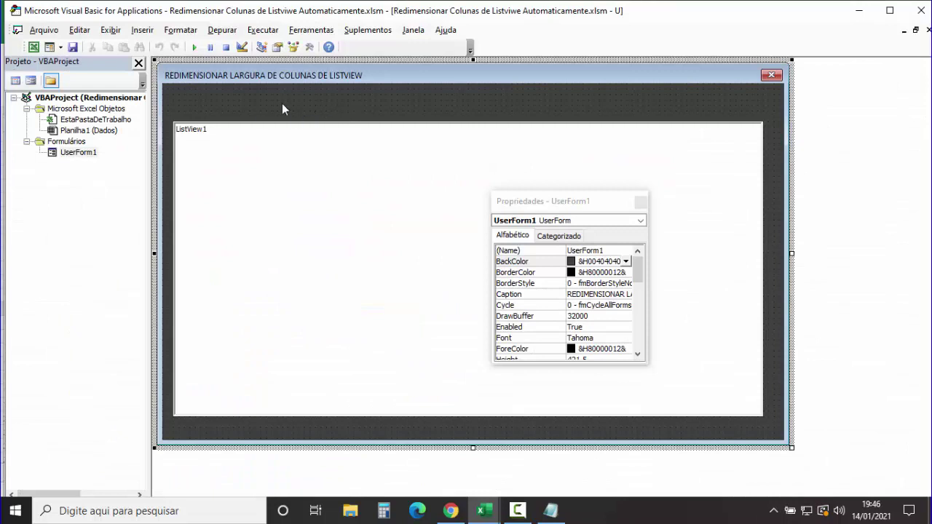
click(641, 202)
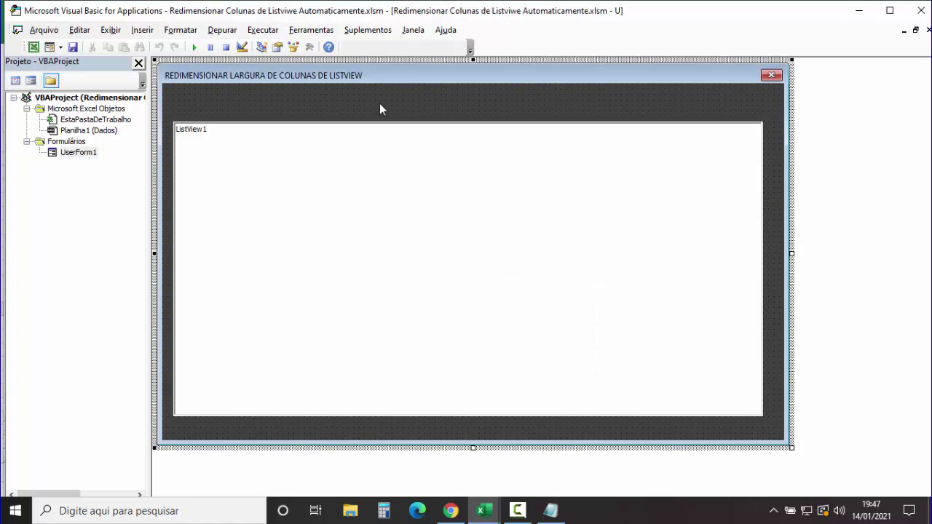
key(F7)
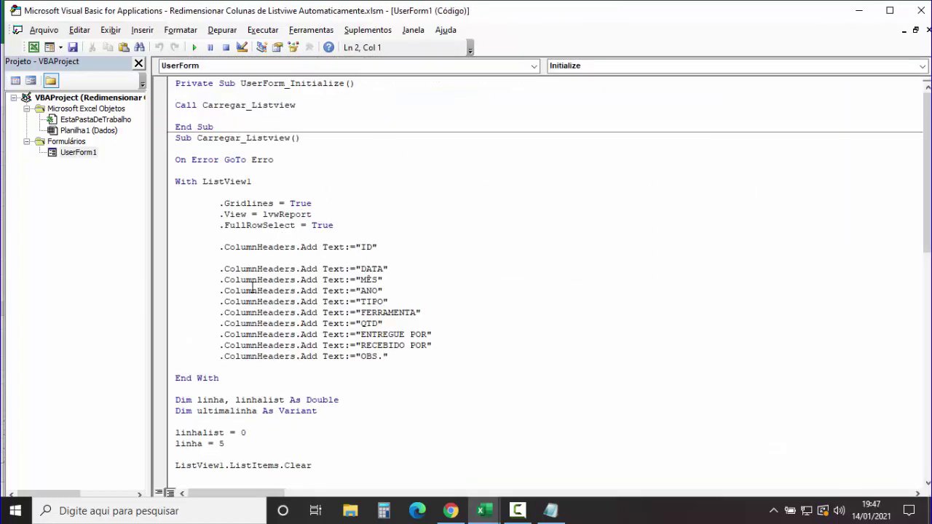
Step: Paste the SendMessage declarations and RedimensionarColuna sub at the top of UserForm1's module
click(175, 85)
key(Return)
key(Return)
key(Return)
key(Return)
key(Return)
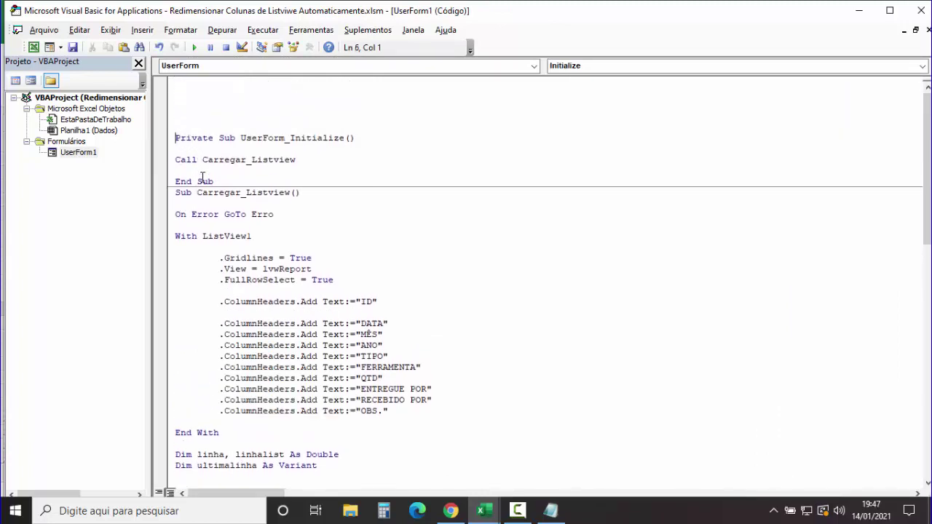
key(Return)
key(Return)
key(ctrl+Home)
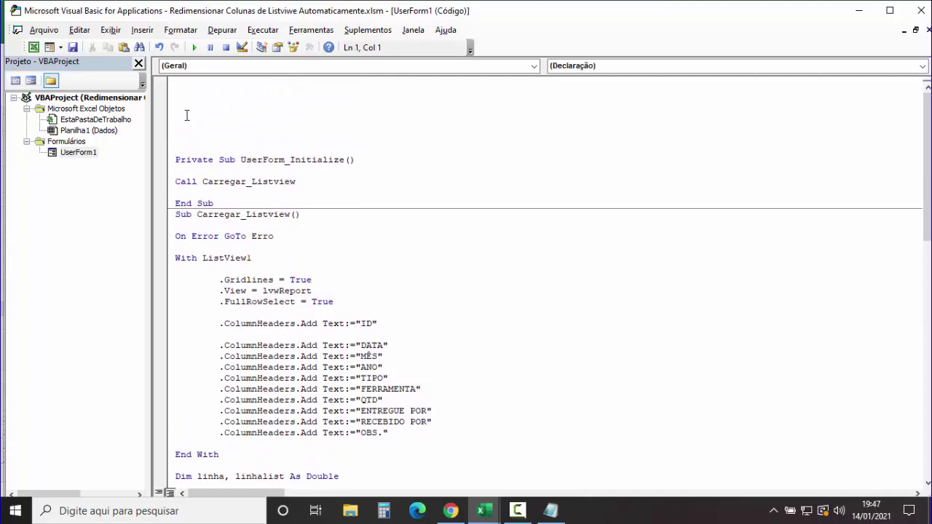
key(ctrl+v)
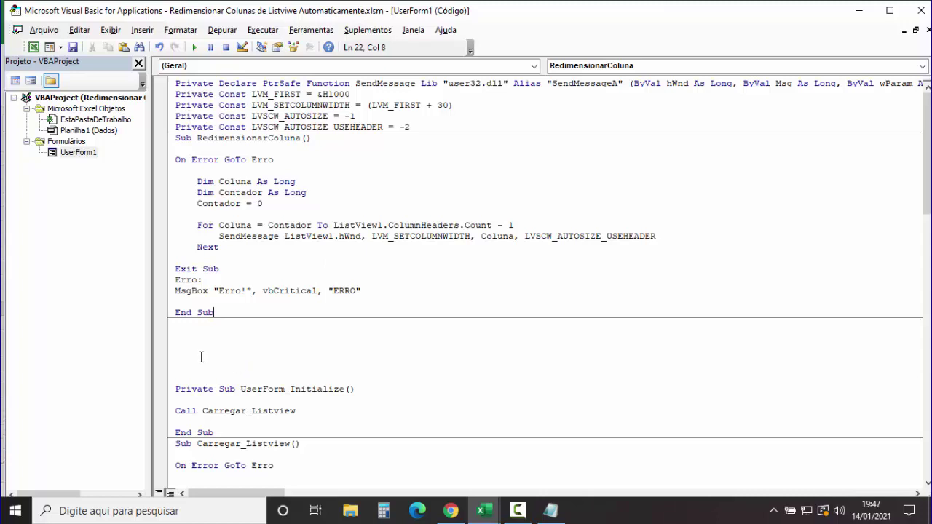
Step: Delete the blank lines above UserForm_Initialize, check the ListView1 references, and show the form design
click(184, 329)
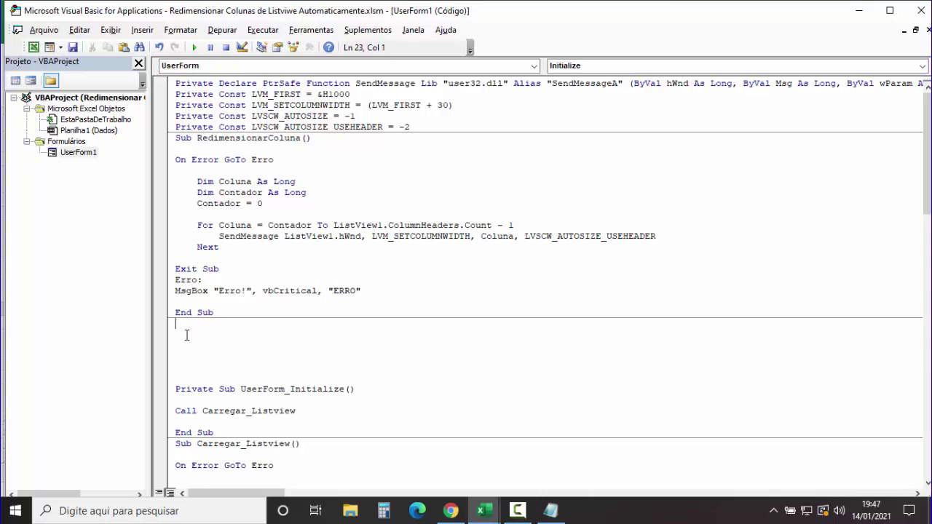
key(Delete)
key(Delete)
key(Delete)
key(Delete)
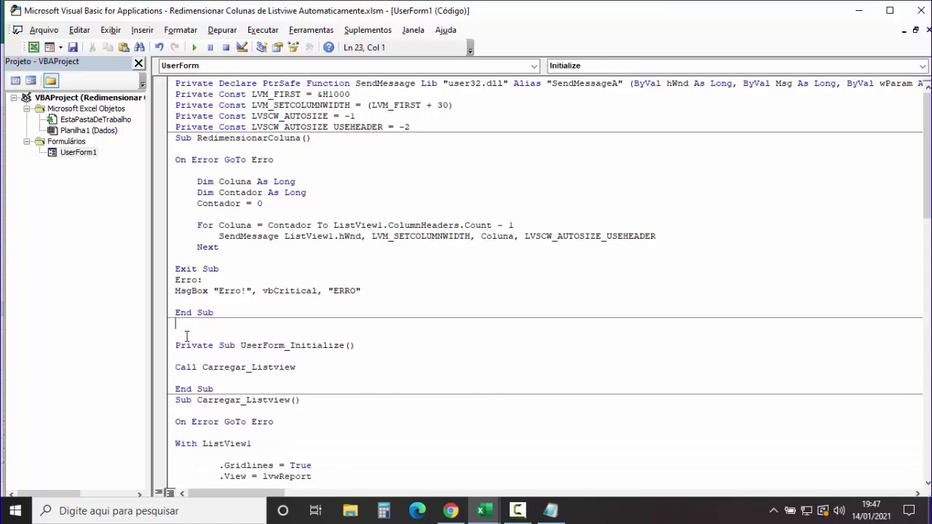
key(Delete)
key(Delete)
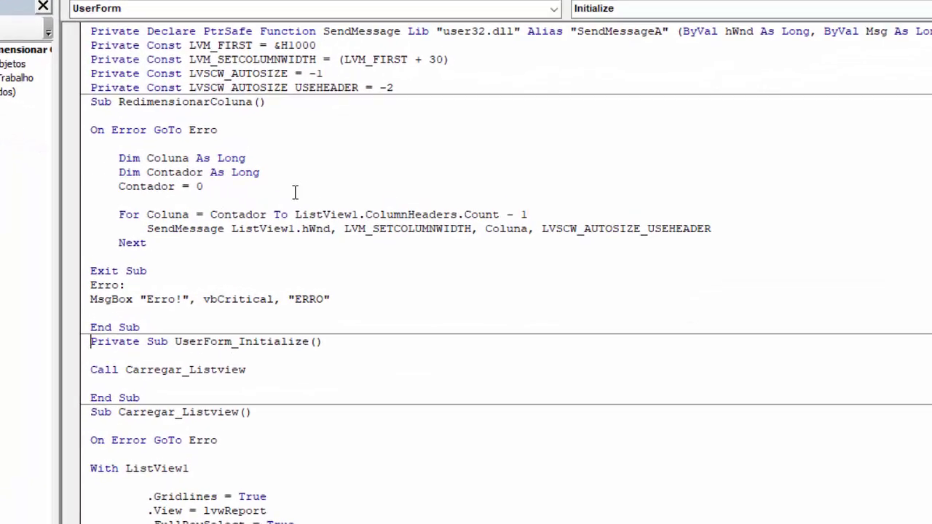
drag(339, 206, 266, 207)
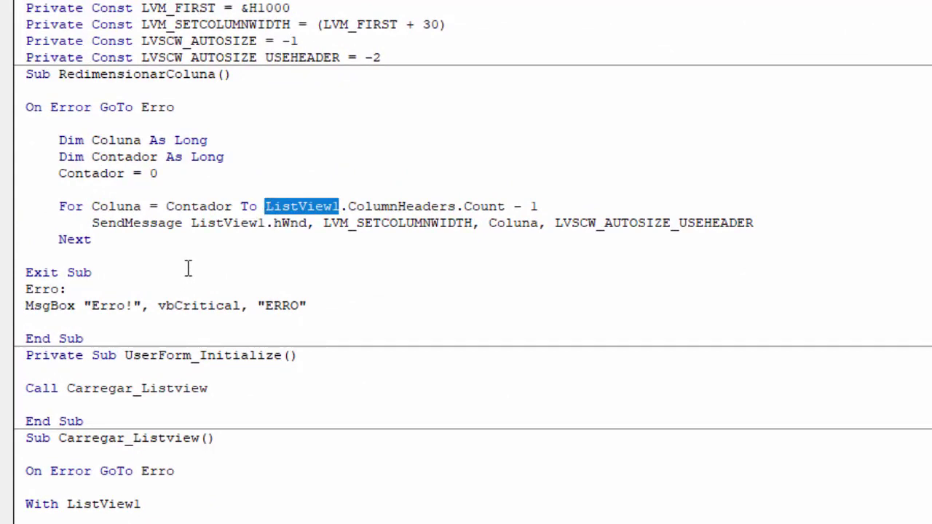
drag(267, 225, 192, 226)
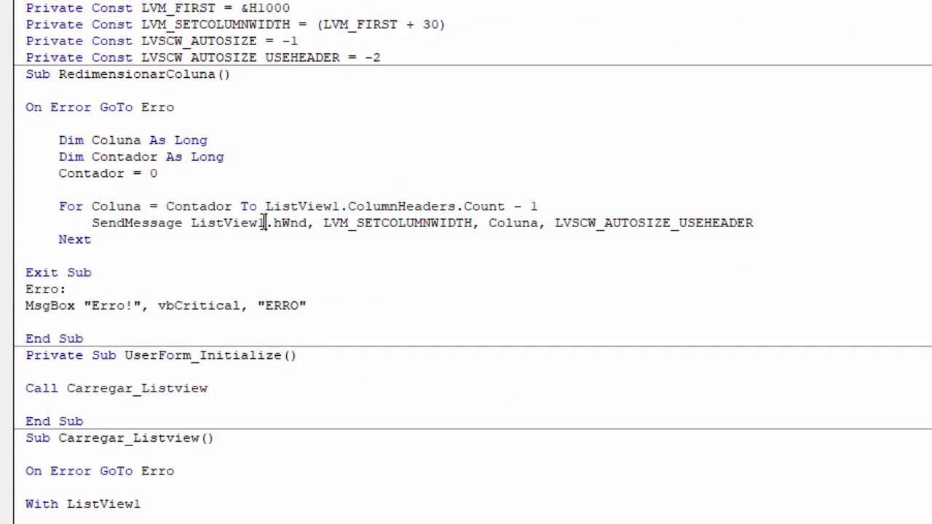
click(198, 243)
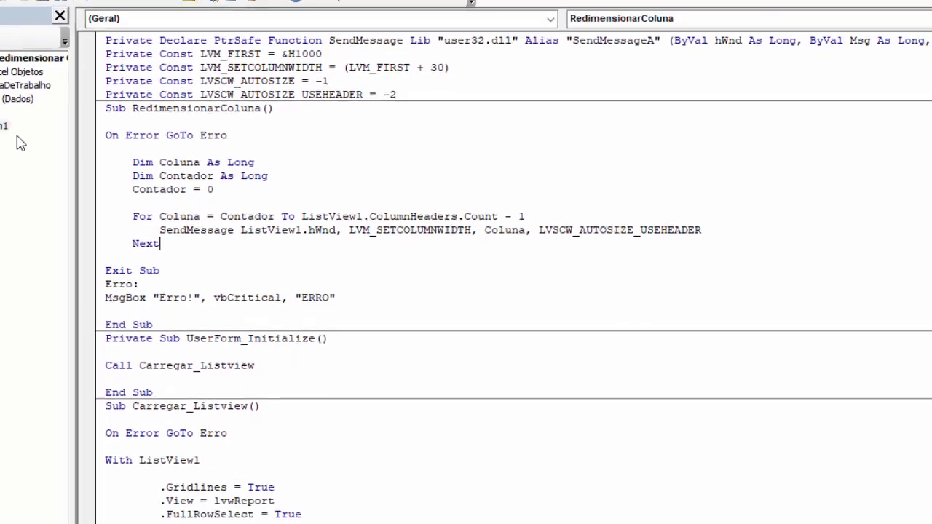
key(shift+F7)
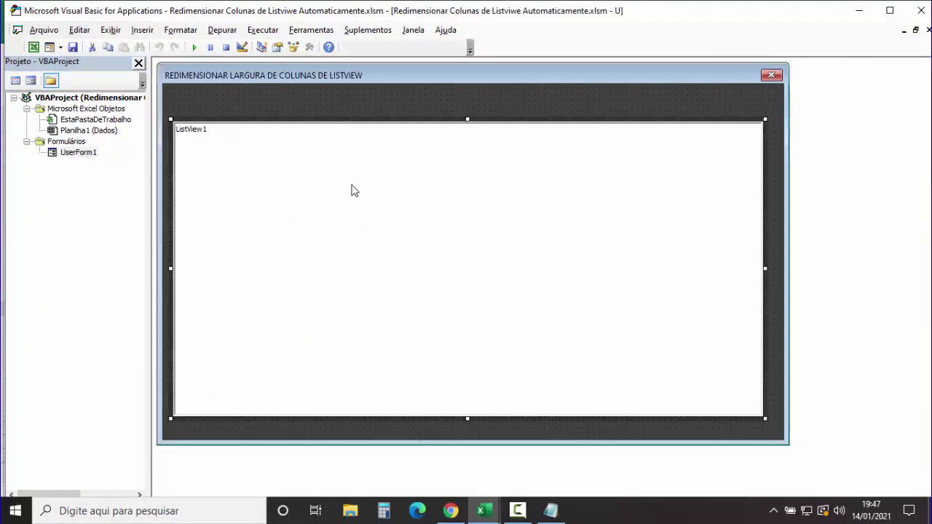
Step: Confirm in the Properties window that the list control's (Name) is ListView1
right_click(352, 186)
click(399, 256)
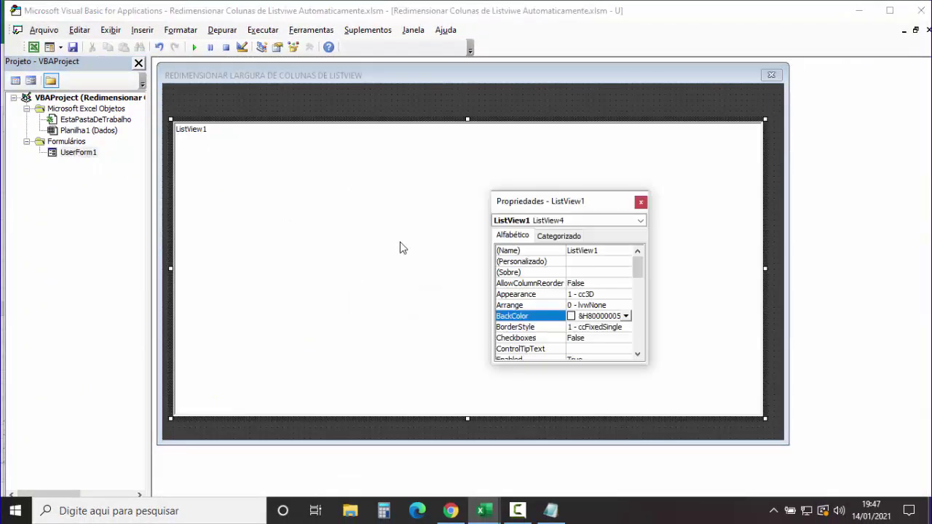
click(601, 252)
drag(602, 253, 554, 258)
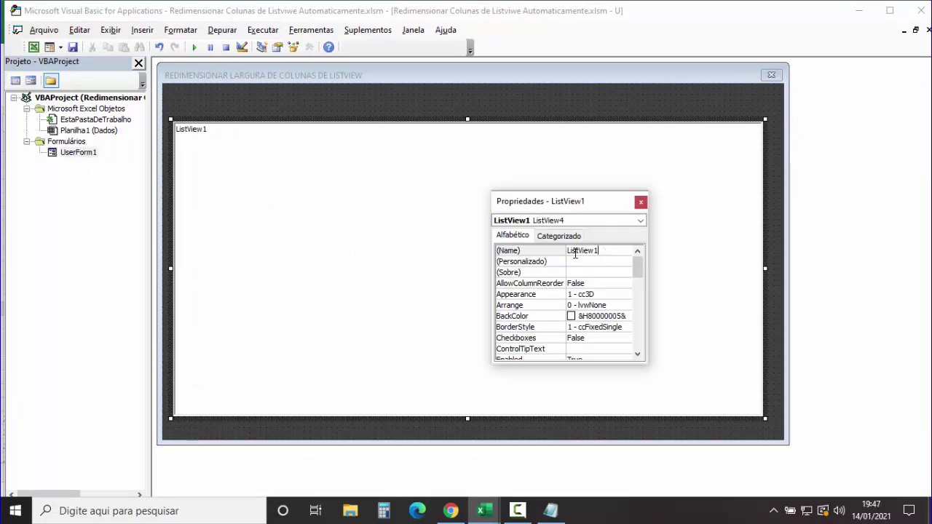
click(641, 201)
Step: Open the form's code and compare the ListView1 references in RedimensionarColuna's For and SendMessage lines
click(384, 111)
double_click(383, 110)
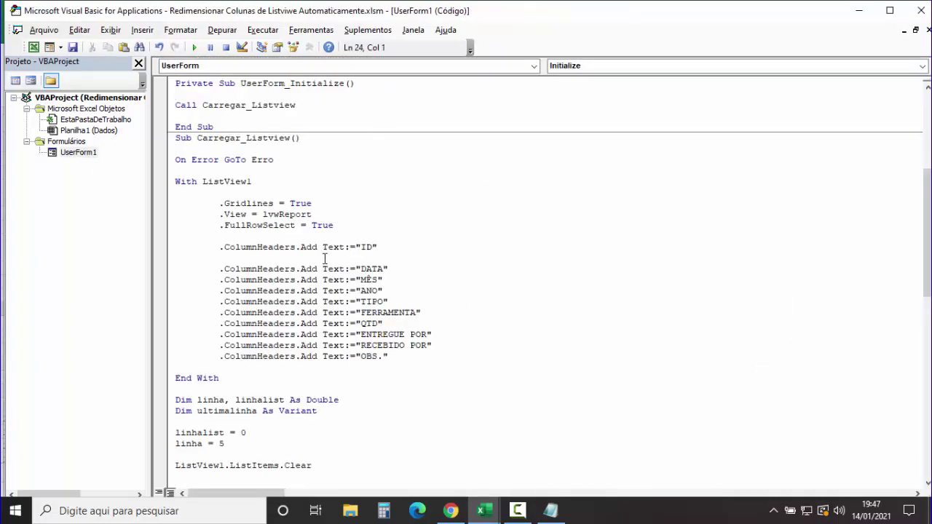
scroll(324, 259, up, 3)
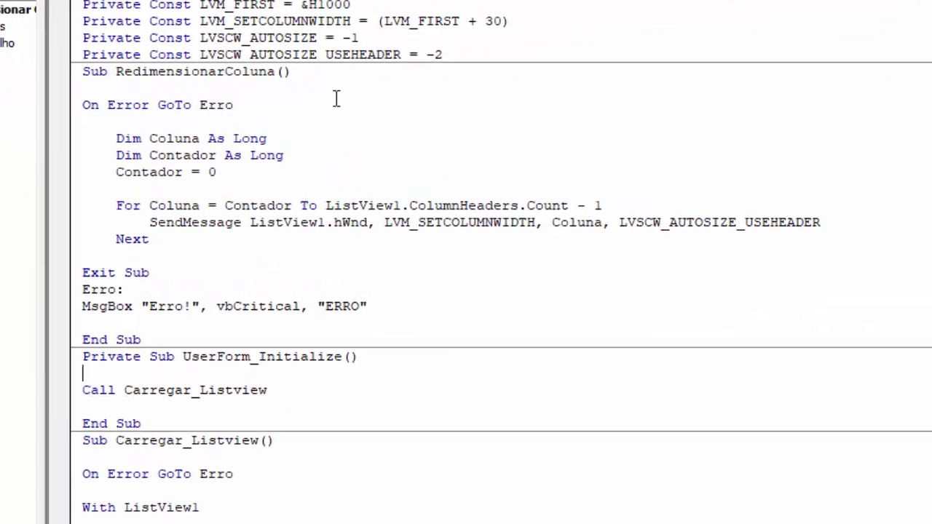
drag(402, 206, 327, 206)
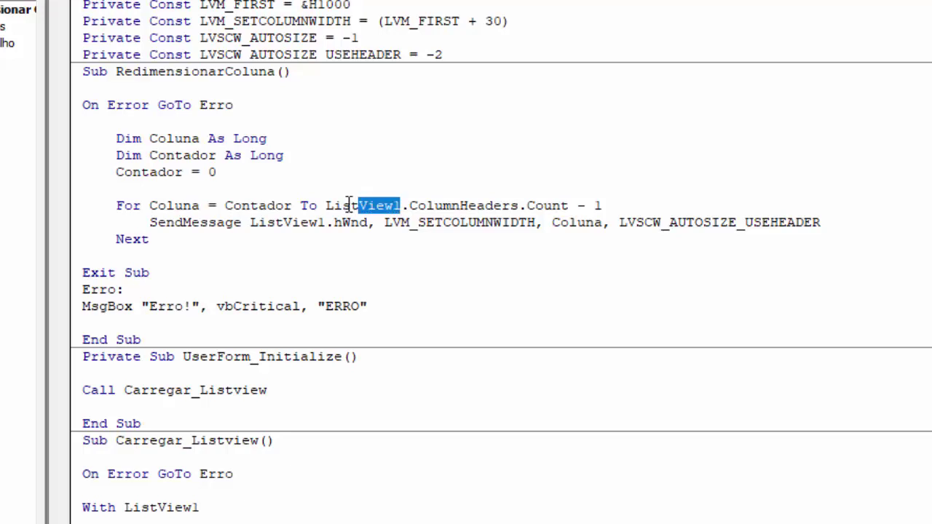
click(327, 205)
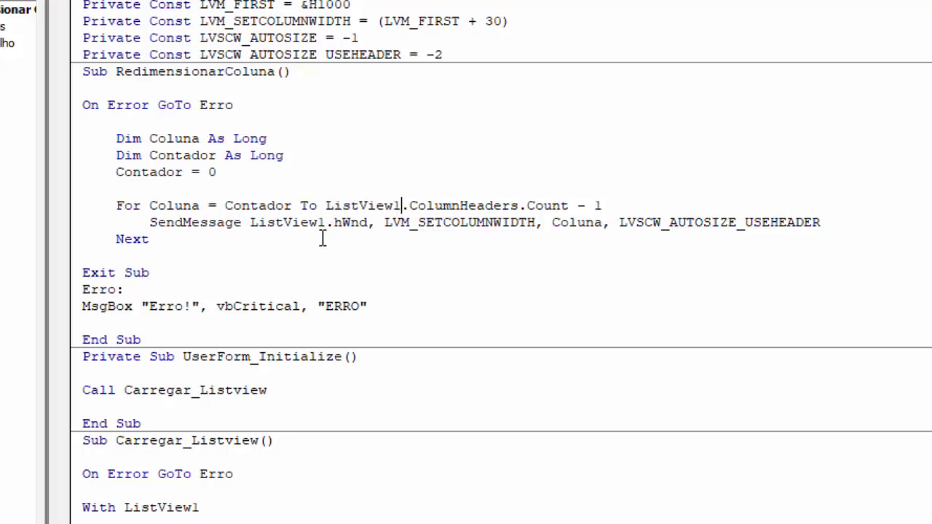
drag(325, 222, 251, 222)
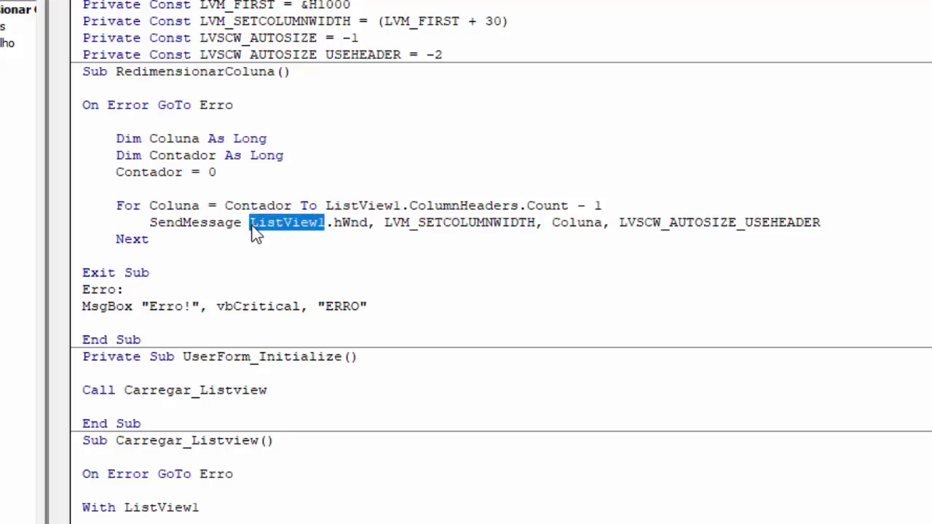
click(254, 224)
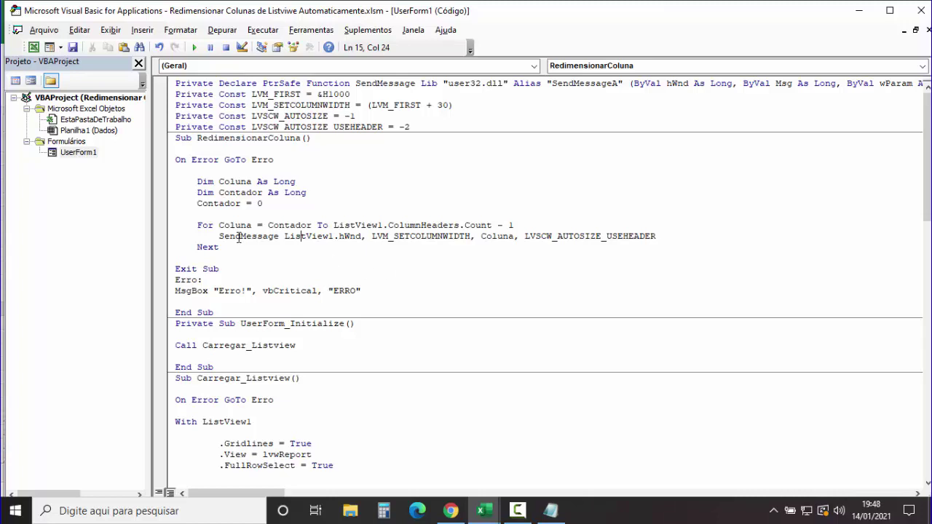
click(80, 157)
double_click(78, 153)
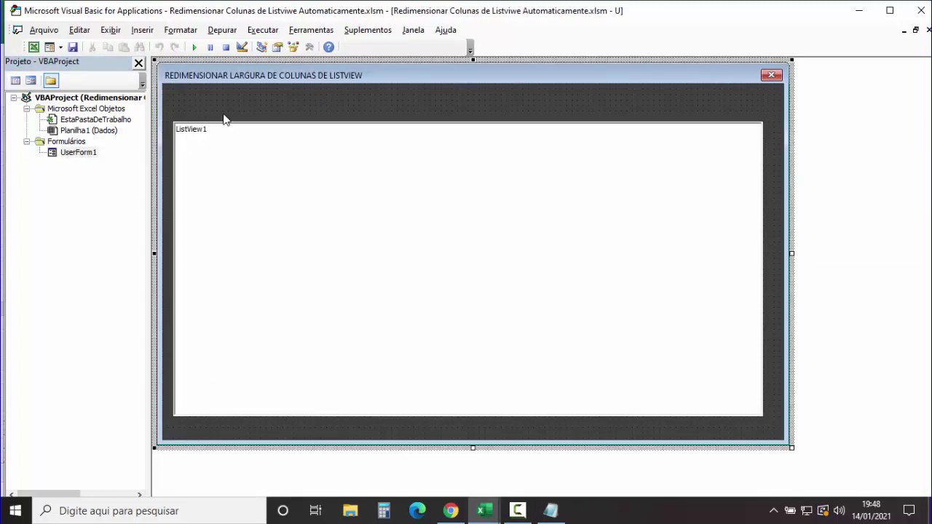
click(73, 46)
key(F7)
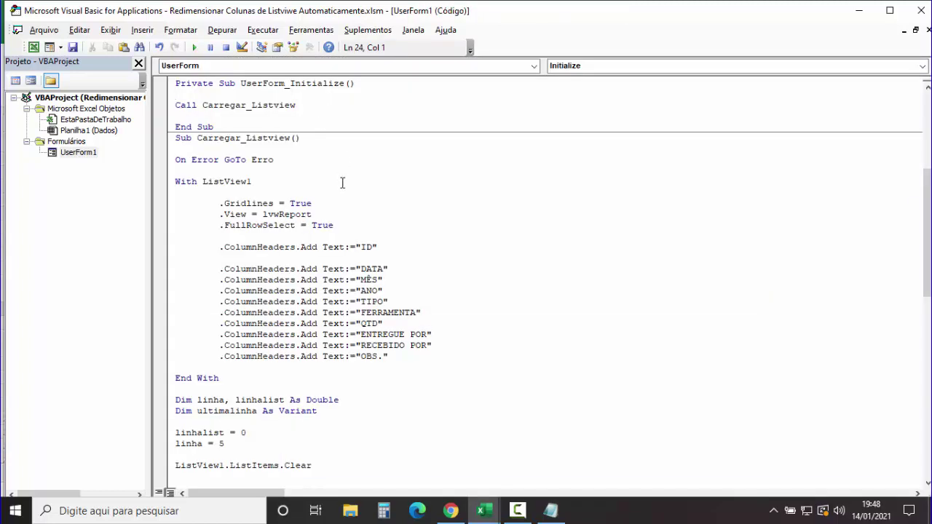
scroll(341, 188, up, 5)
scroll(341, 188, up, 3)
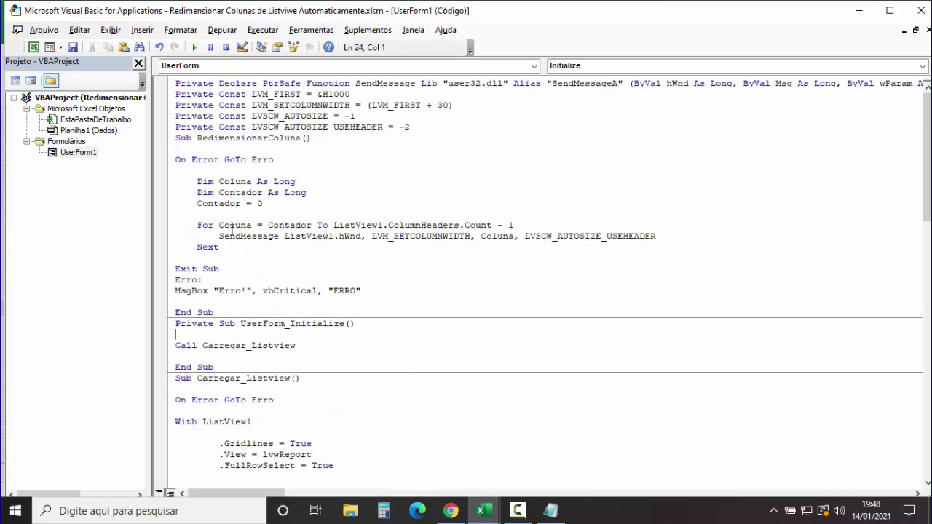
click(302, 138)
drag(300, 138, 197, 139)
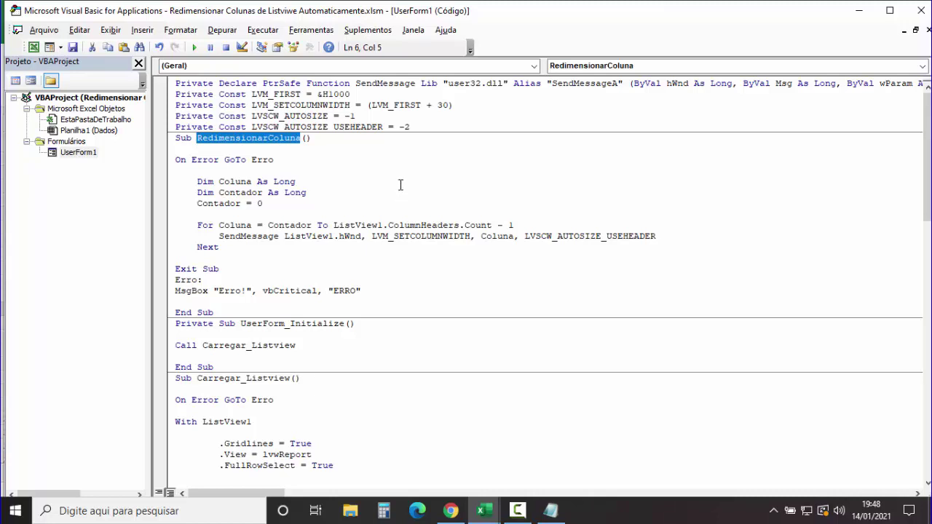
double_click(79, 152)
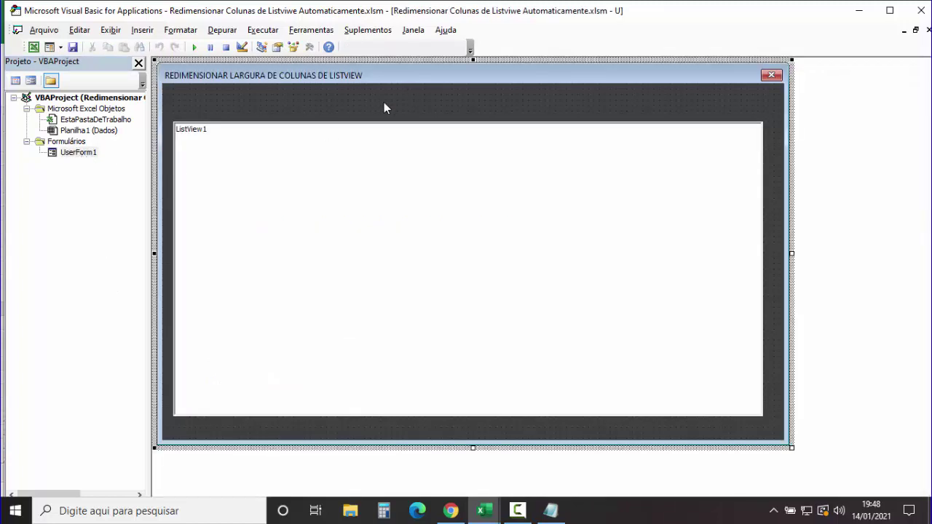
key(F7)
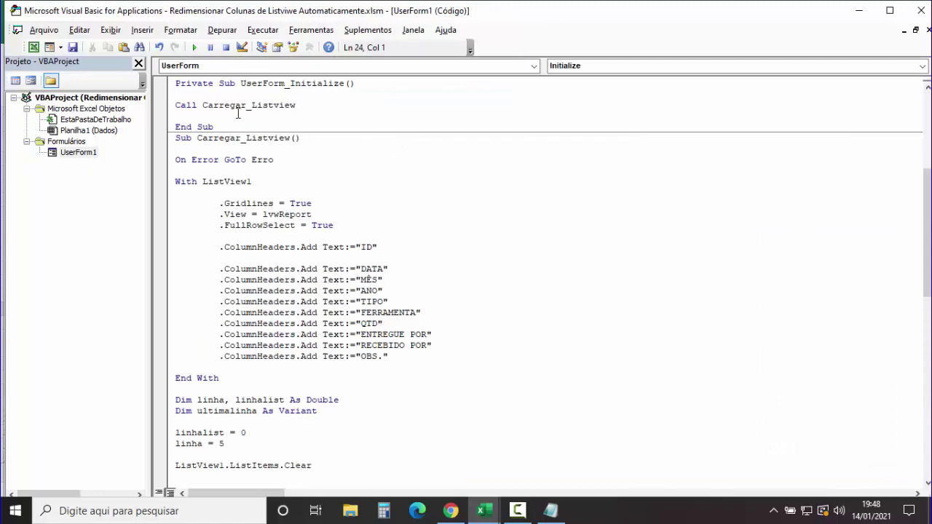
Step: Add 'Call RedimensionarColuna' directly below 'Call Carregar_Listview' in UserForm_Initialize, then reopen the form design
click(203, 105)
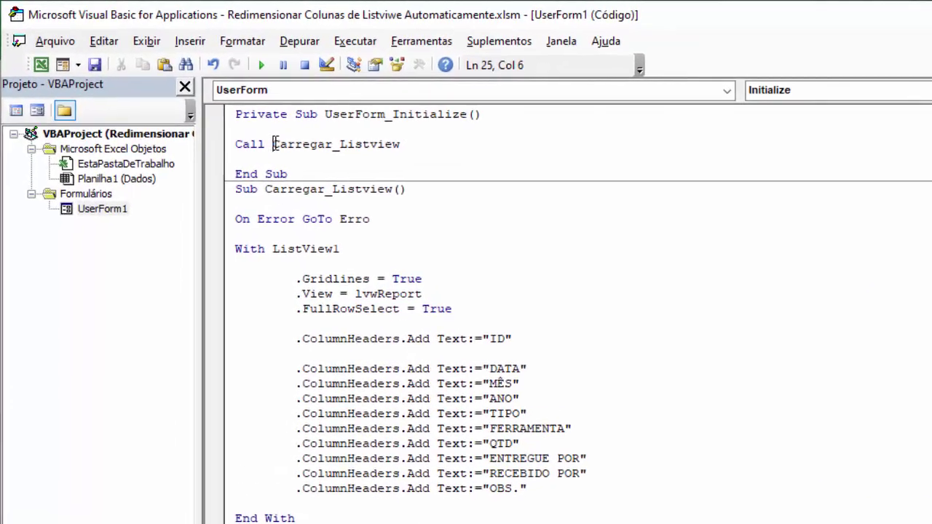
drag(274, 144, 433, 145)
click(263, 157)
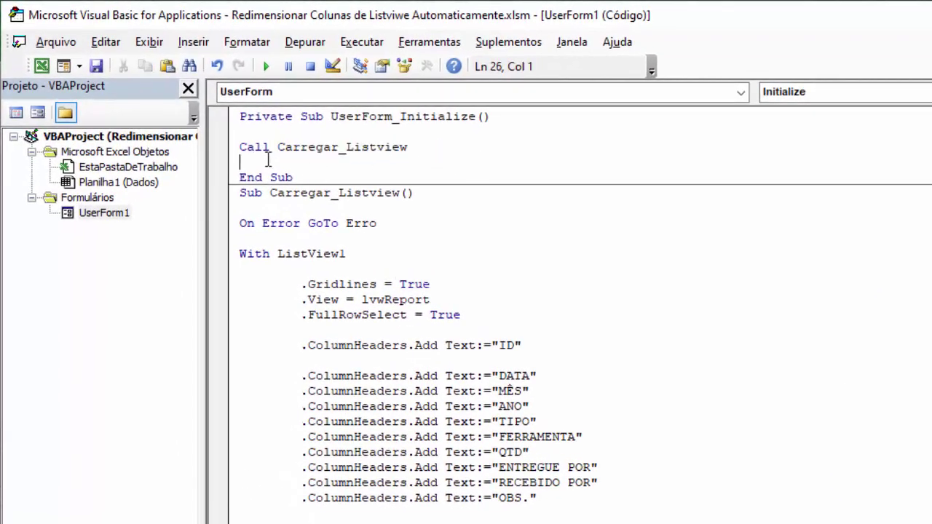
key(Return)
key(Return)
text(call )
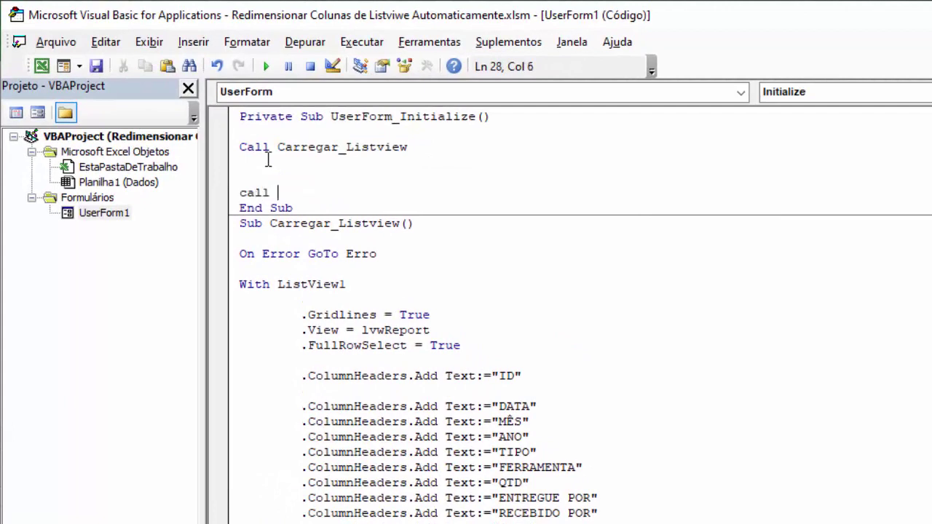
text(RedimensionarColuna)
key(Return)
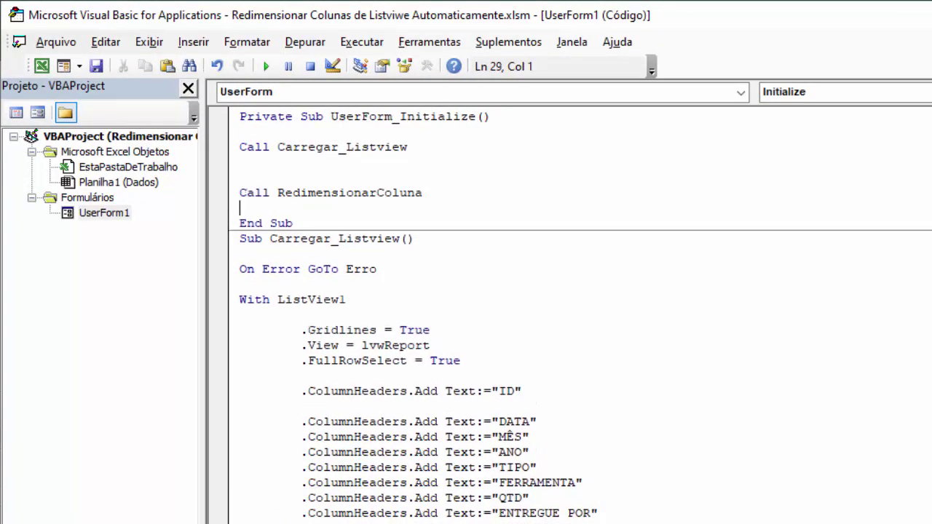
click(429, 145)
key(Delete)
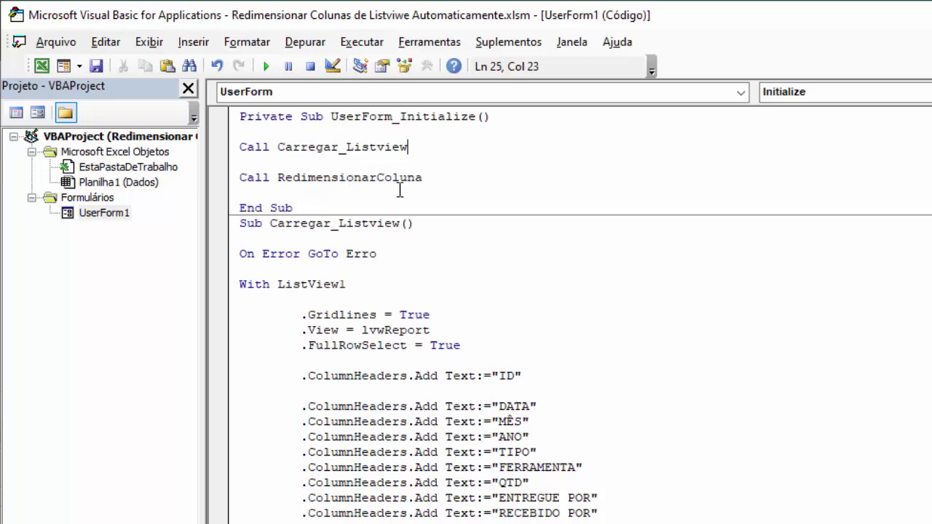
key(Delete)
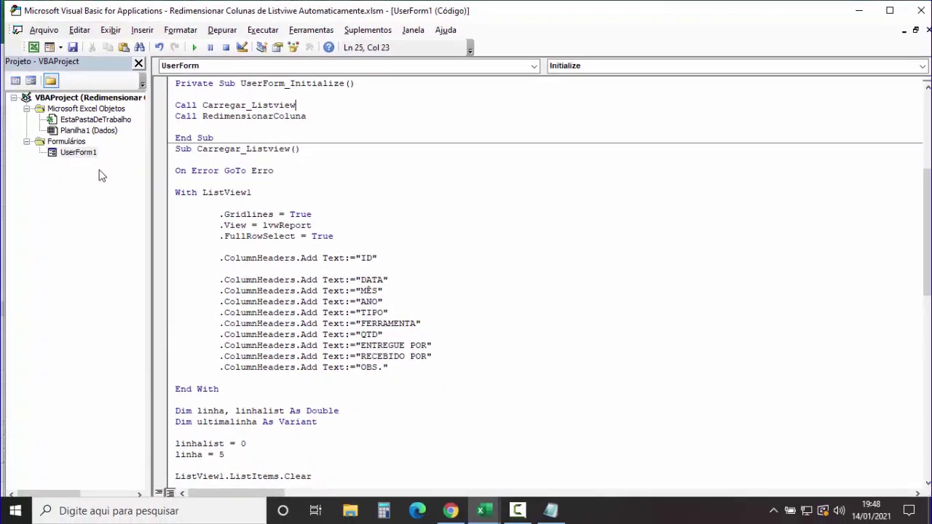
double_click(77, 153)
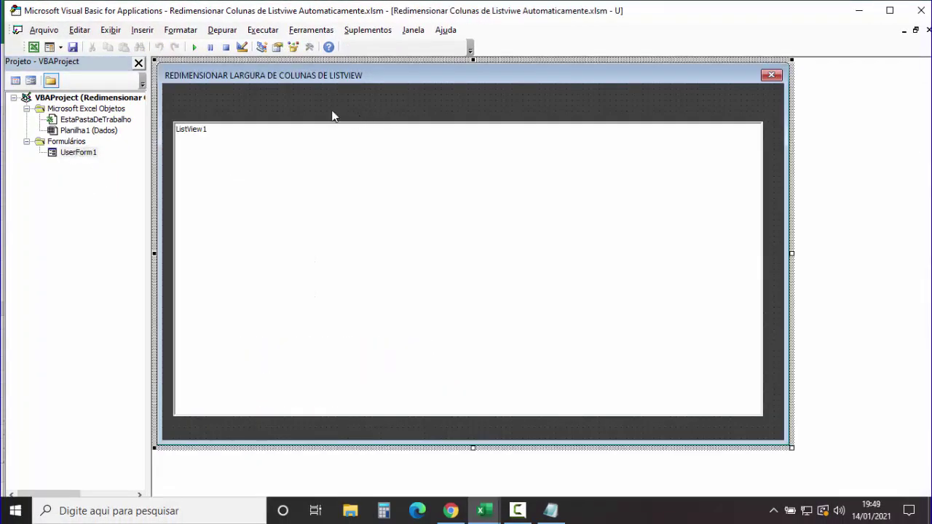
click(194, 48)
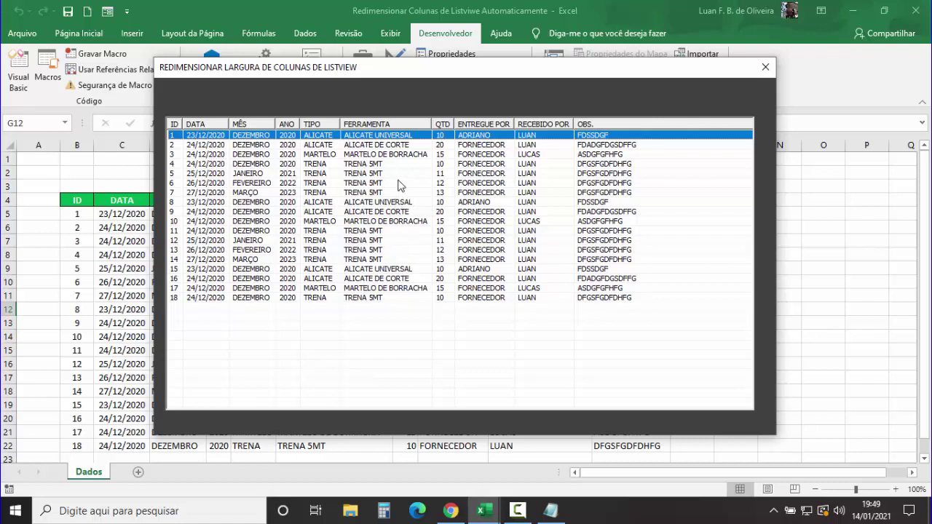
click(756, 70)
Step: Insert blank lines after End With at the end of Carregar_Listview
key(F7)
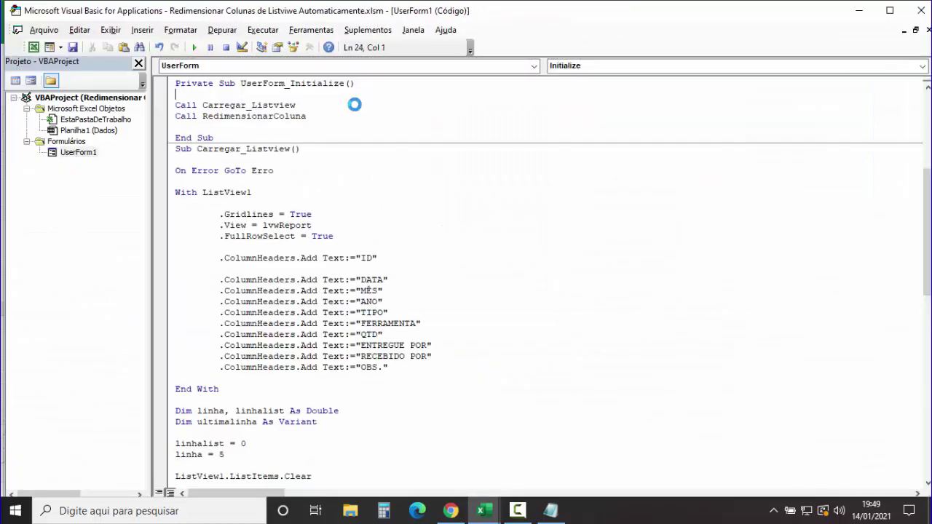
scroll(339, 279, up, 7)
scroll(338, 279, up, 1)
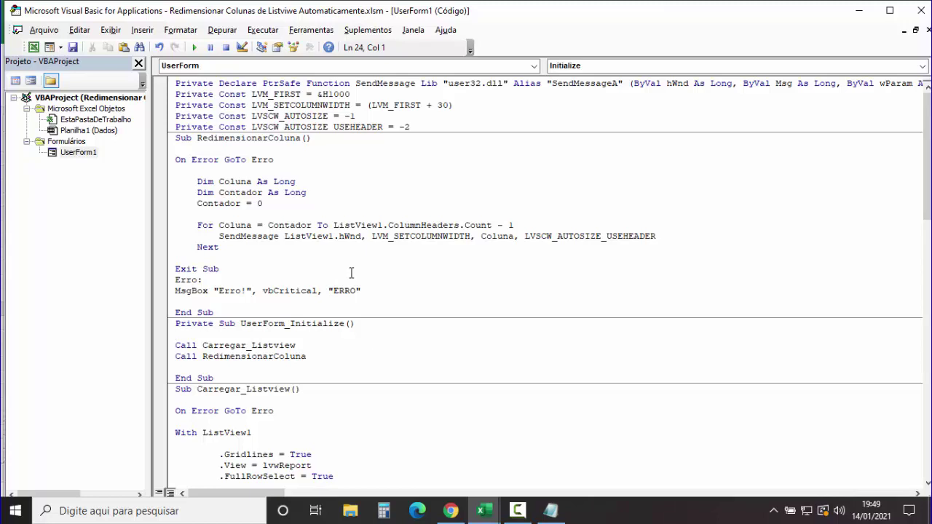
scroll(342, 273, down, 1)
scroll(324, 267, down, 2)
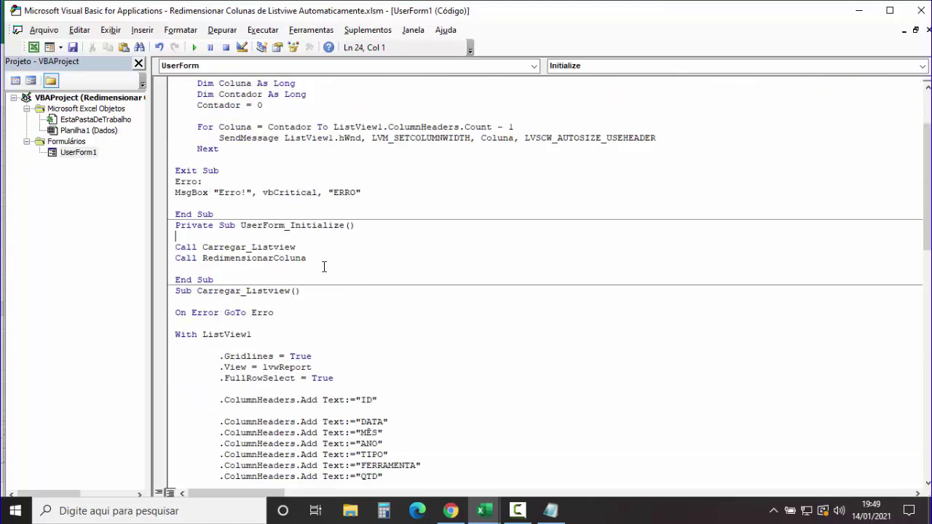
scroll(275, 259, down, 2)
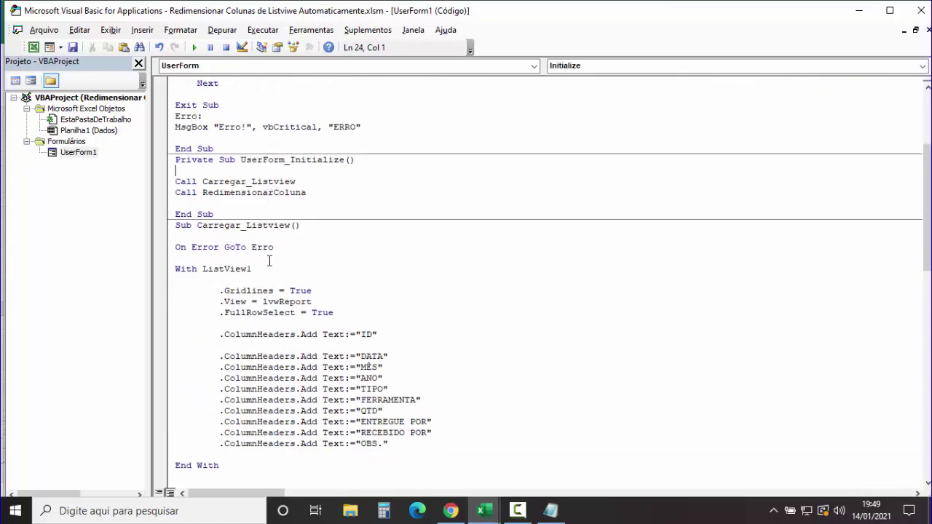
scroll(283, 266, down, 1)
scroll(244, 232, down, 3)
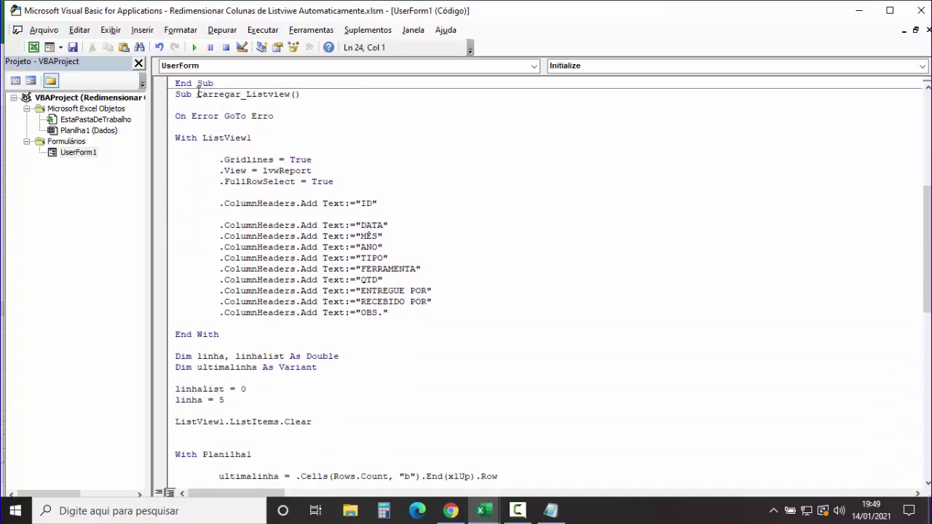
drag(196, 94, 291, 94)
scroll(306, 131, down, 2)
scroll(345, 158, down, 7)
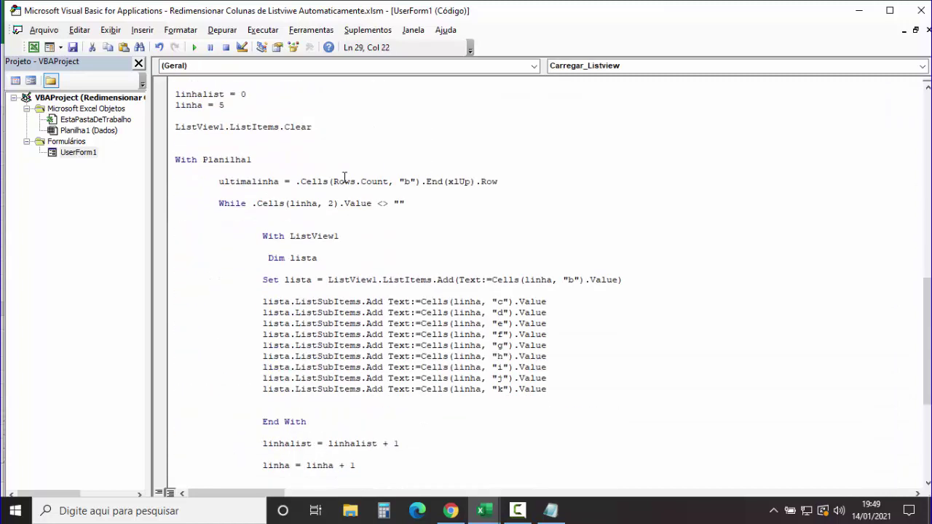
scroll(379, 212, down, 8)
scroll(411, 262, down, 1)
click(182, 292)
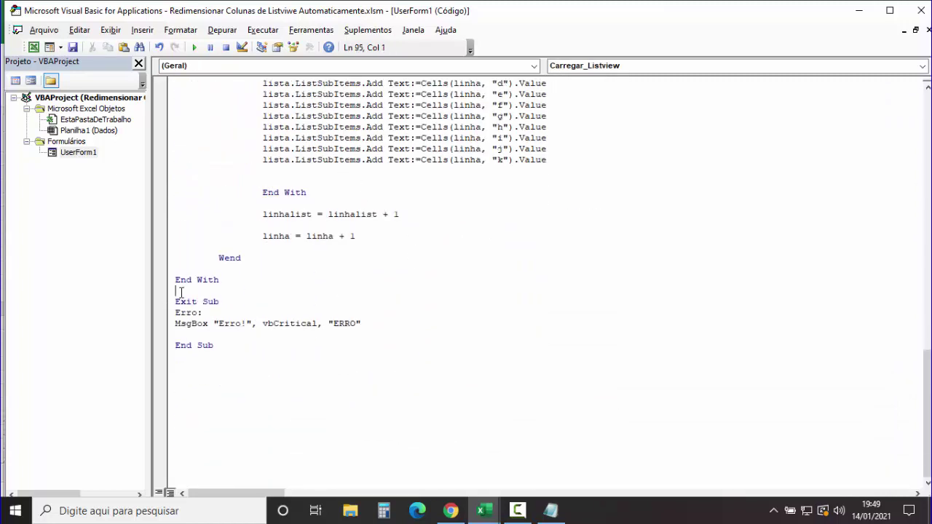
key(Return)
key(Return)
click(186, 302)
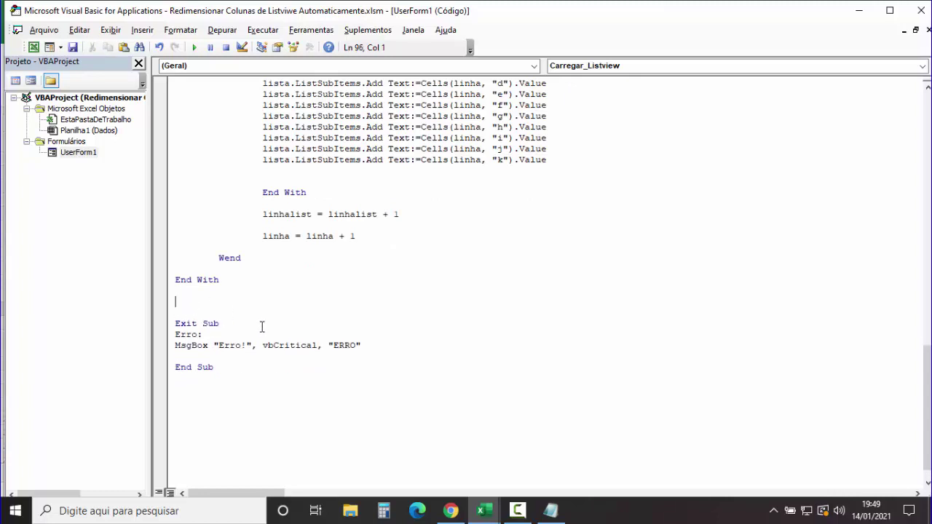
Step: Review the Carregar_Listview and RedimensionarColuna calls in UserForm_Initialize, then return to the form design
scroll(261, 327, up, 5)
scroll(269, 320, up, 14)
scroll(290, 303, up, 6)
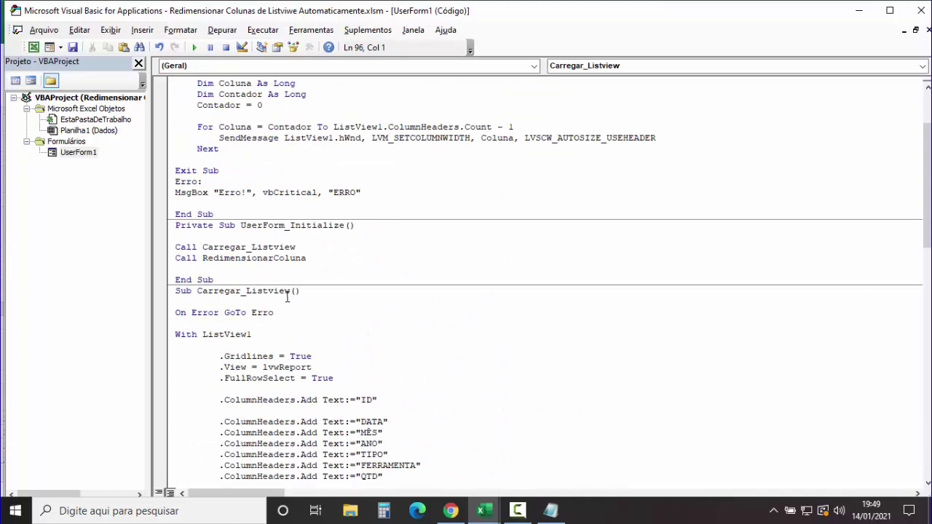
drag(289, 291, 197, 292)
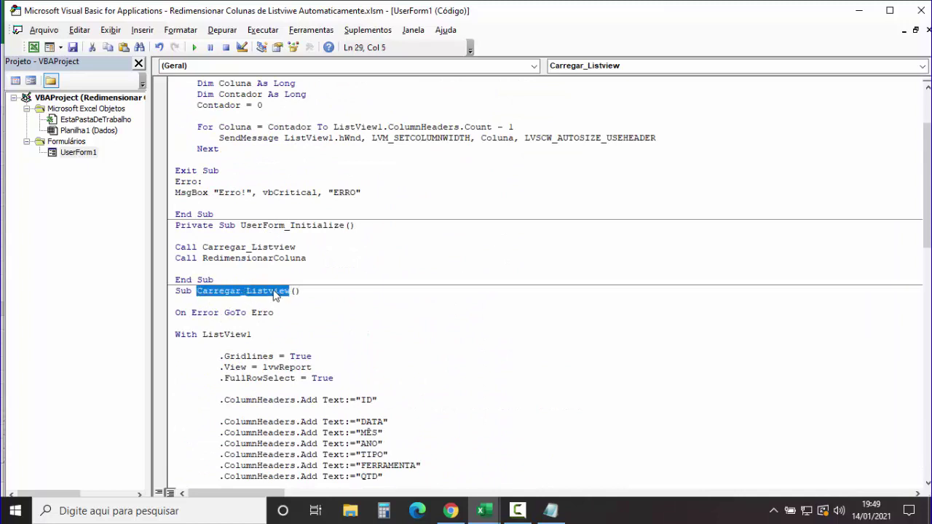
mouse_move(176, 246)
mouse_down()
mouse_move(304, 242)
mouse_move(230, 226)
mouse_up()
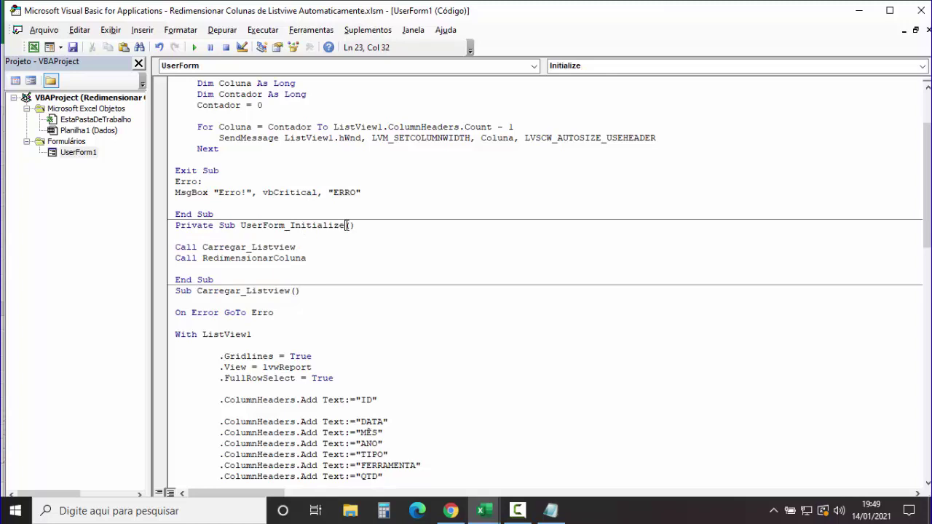
click(296, 247)
drag(296, 247, 175, 248)
click(297, 267)
drag(307, 258, 170, 259)
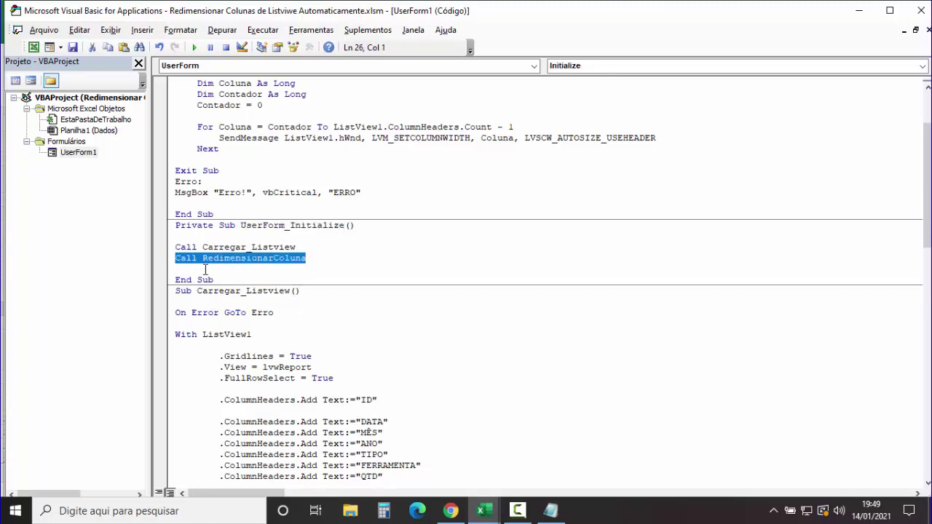
click(267, 269)
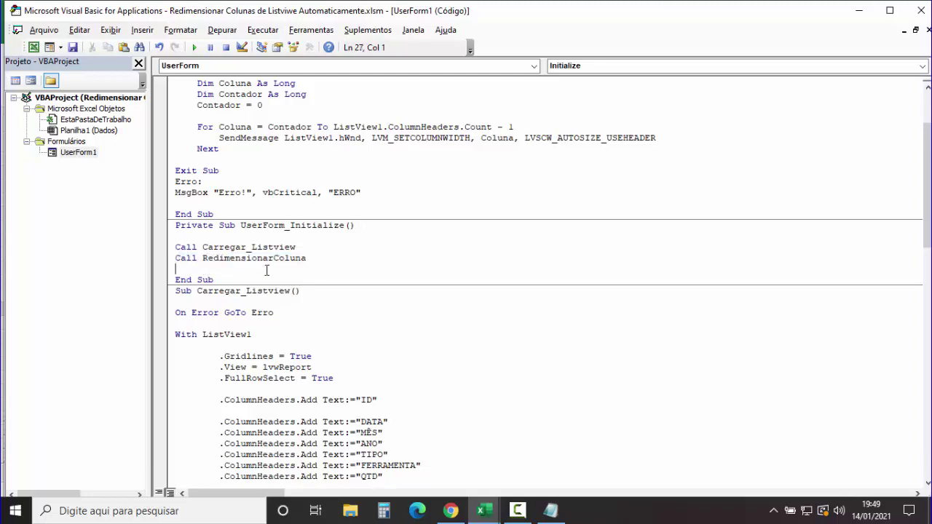
double_click(78, 153)
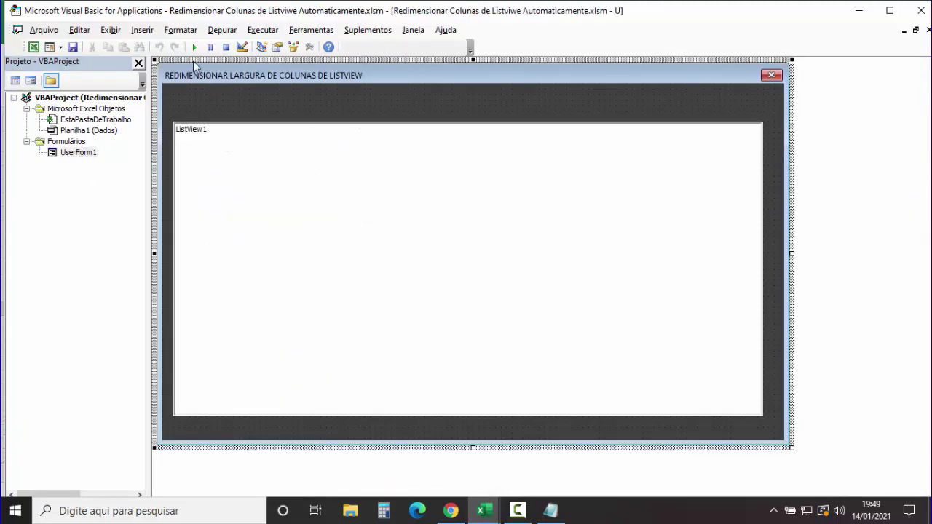
Step: Run UserForm1 to show all 18 records with columns auto-fitted to their text
click(193, 48)
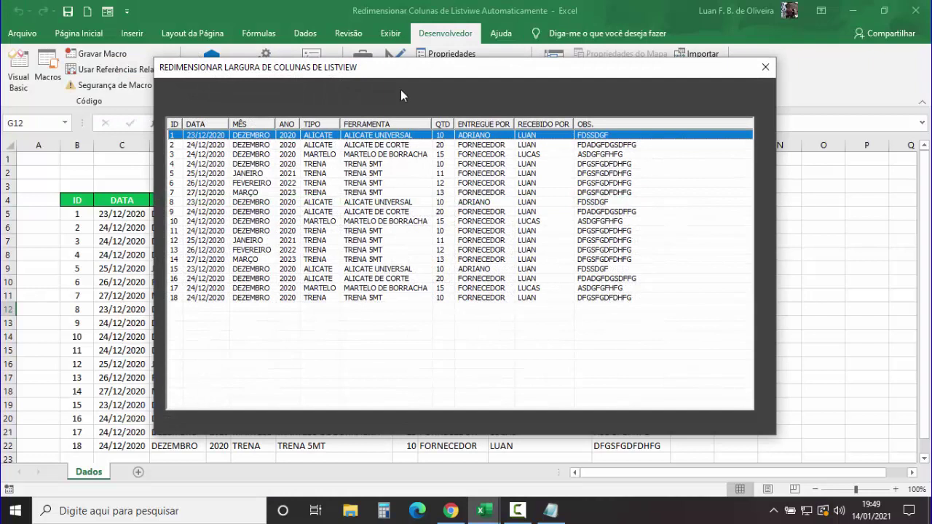